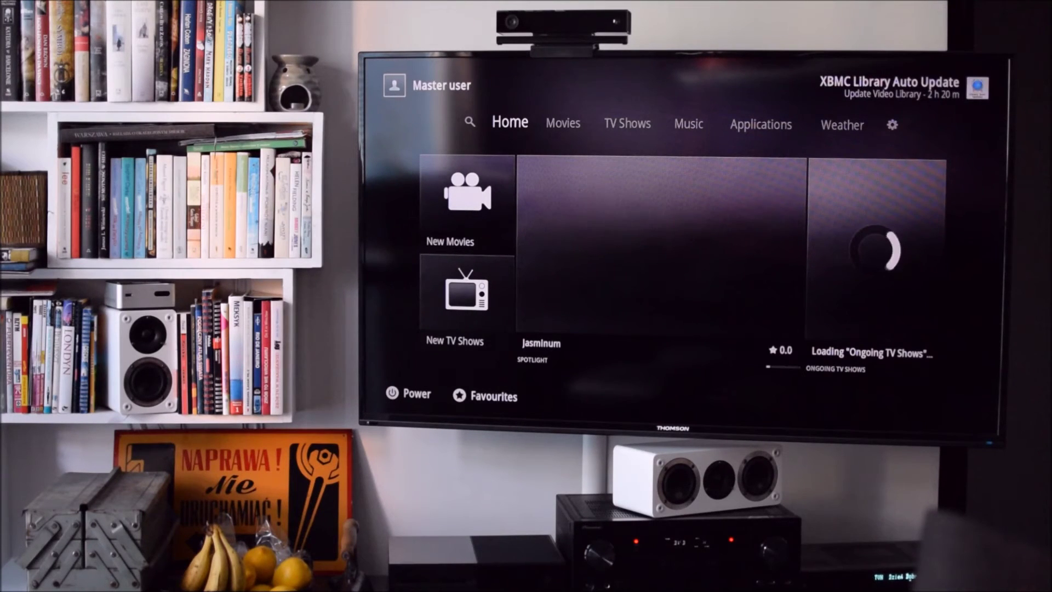
Step: Browse the TV Shows library toward The Office (US), then return home and move to settings
key(Right)
key(Right)
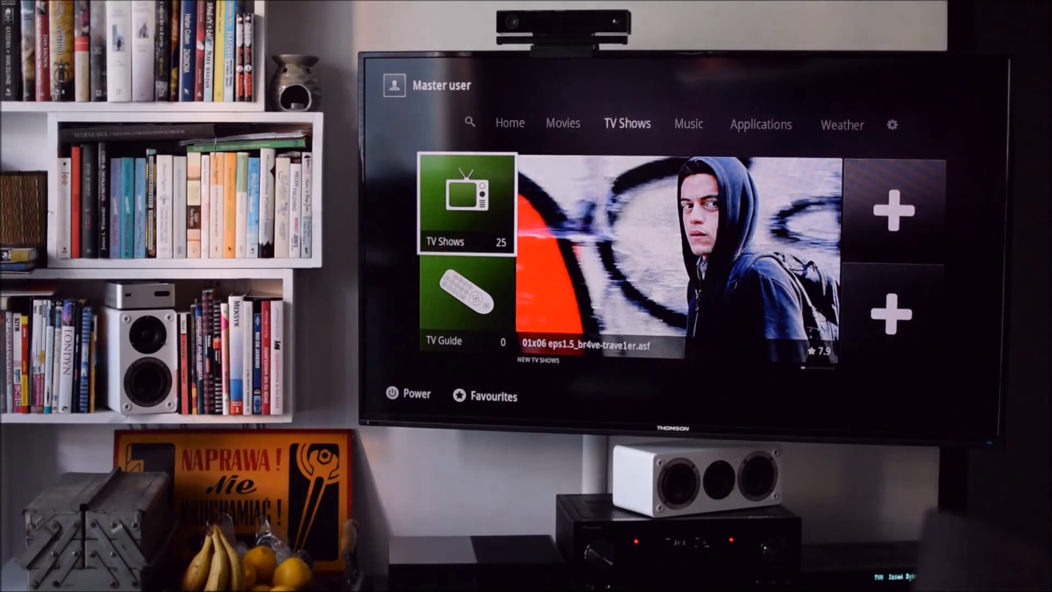
key(Down)
key(Down)
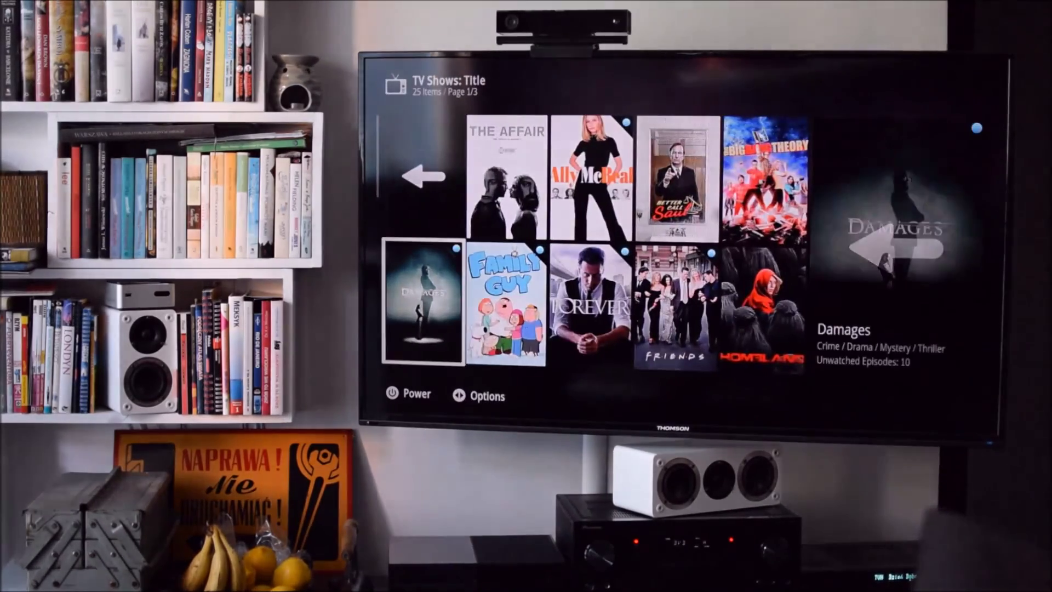
key(Down)
key(Down)
key(Escape)
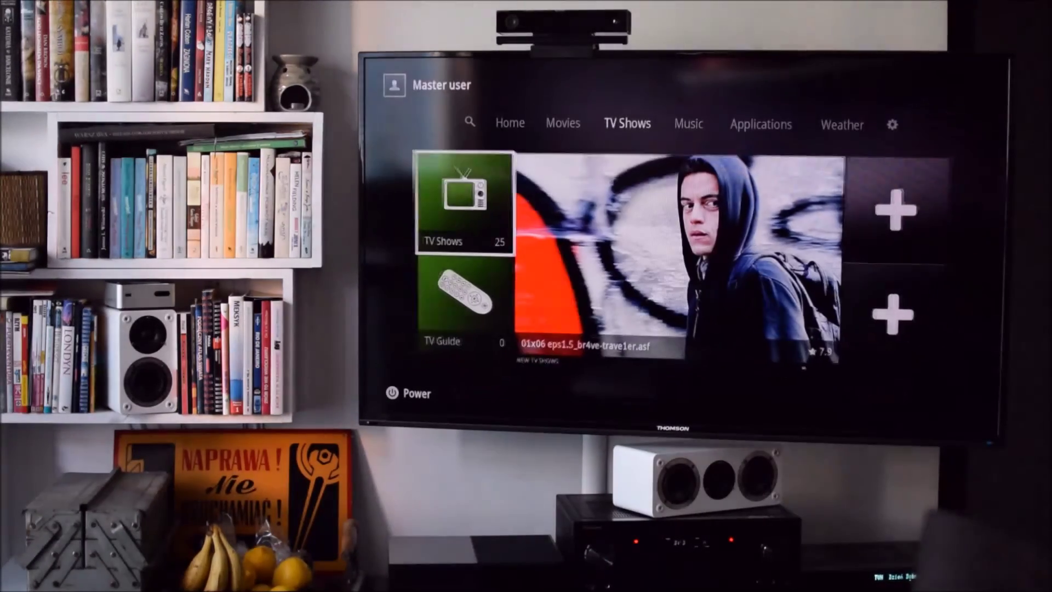
key(Right)
key(Right)
key(Right)
key(Right)
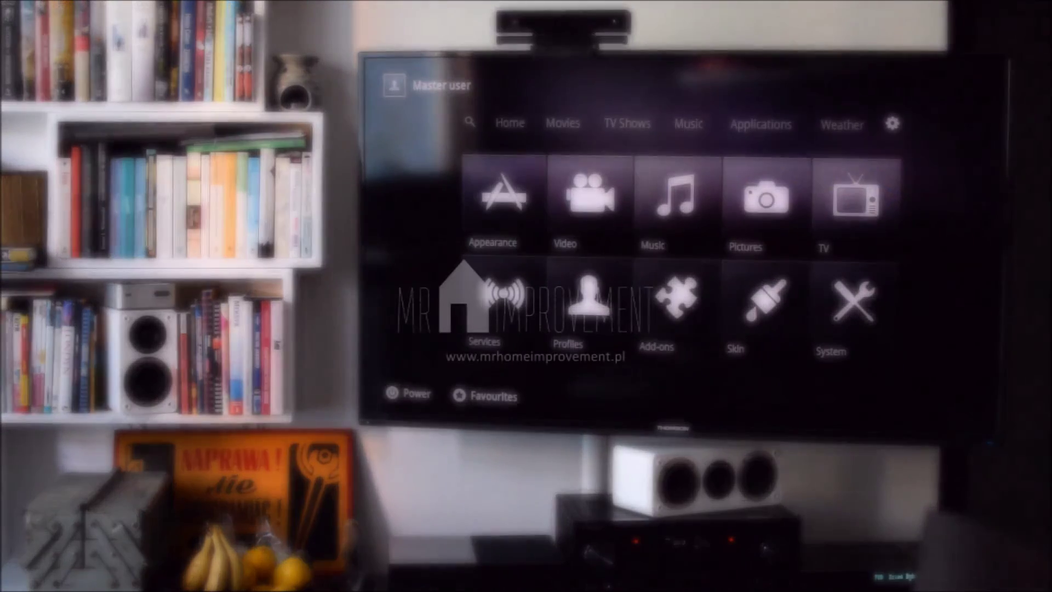